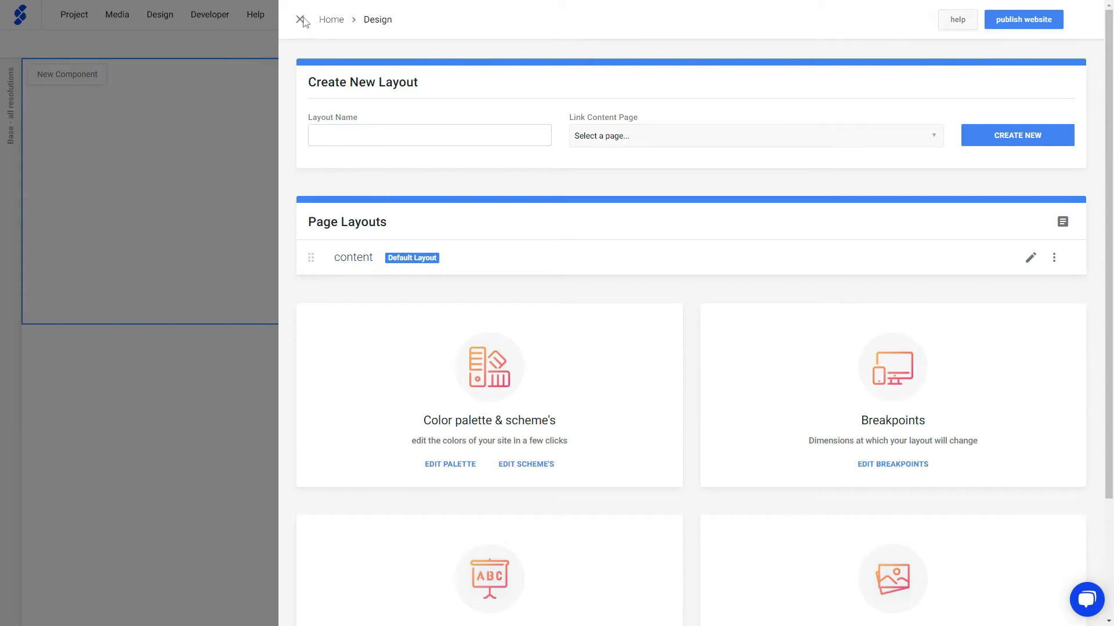
Step: Leave the design overview for the Home page editor, switch to Design View and show the content layout's structure
{"action": "left_click", "coordinate": [300, 20]}
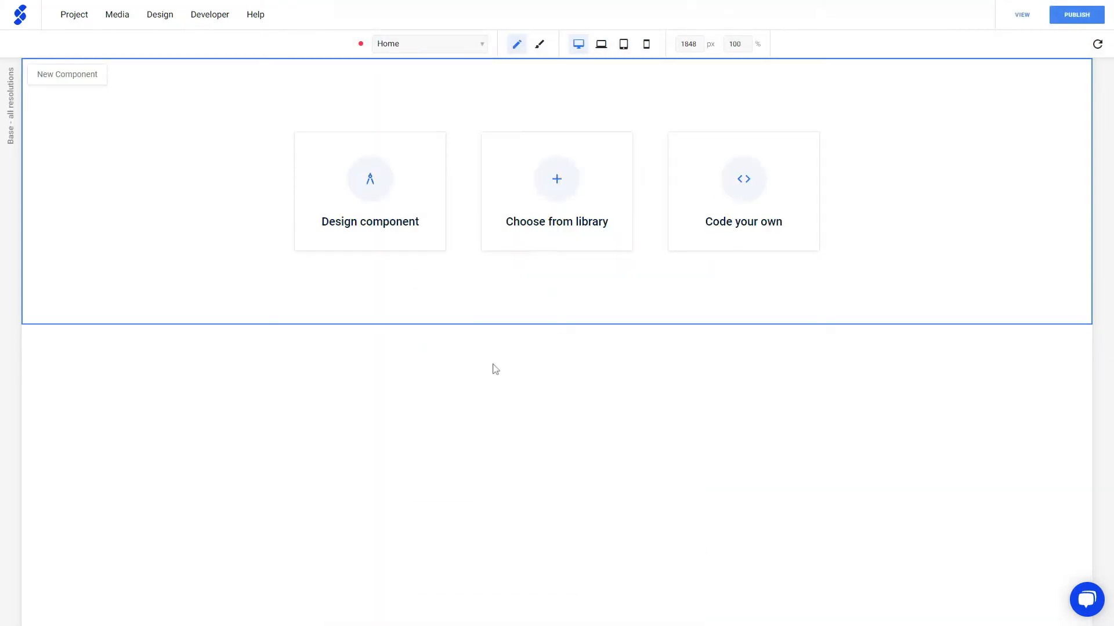
{"action": "left_click", "coordinate": [540, 45]}
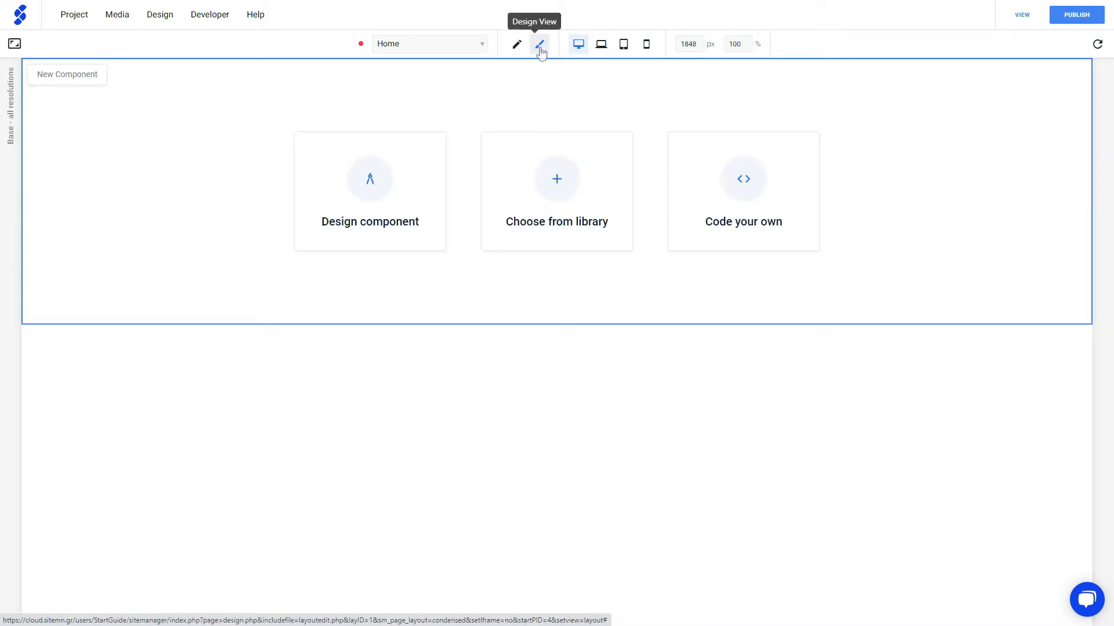
{"action": "left_click", "coordinate": [14, 44]}
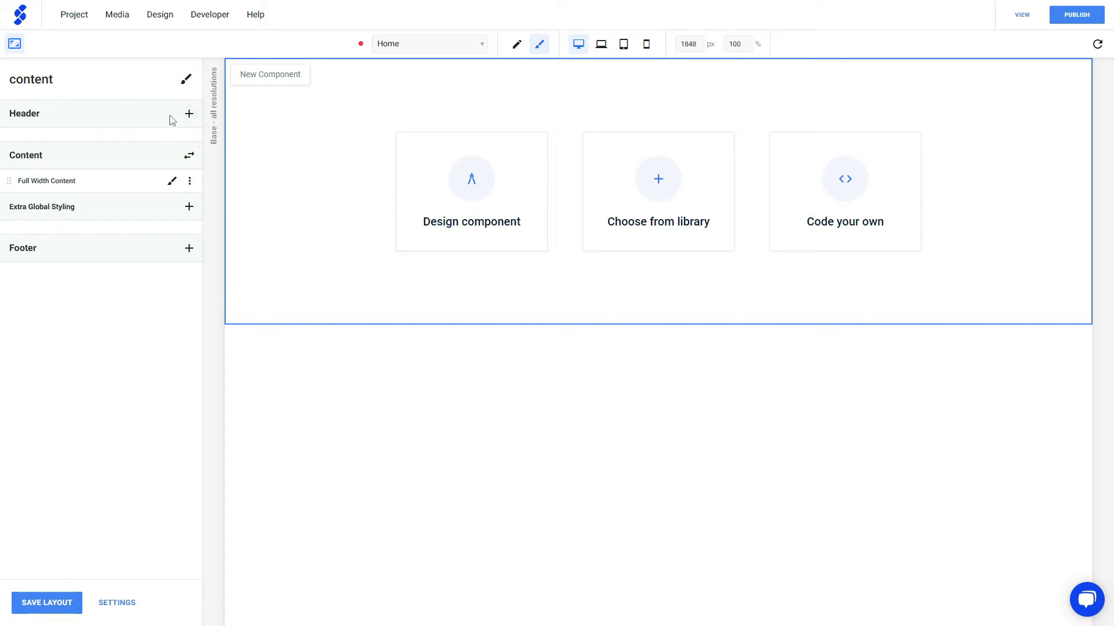
Step: Preview the Logo w/ Navigation banner from the navigation banners and add it to the layout's header
{"action": "left_click", "coordinate": [189, 114]}
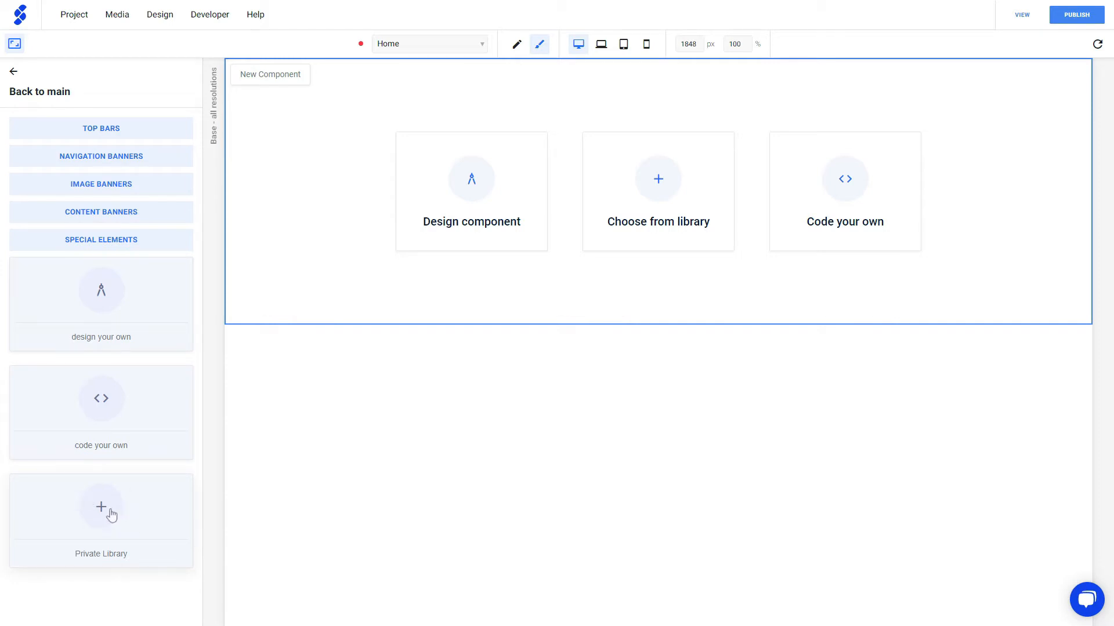
{"action": "left_click", "coordinate": [97, 160]}
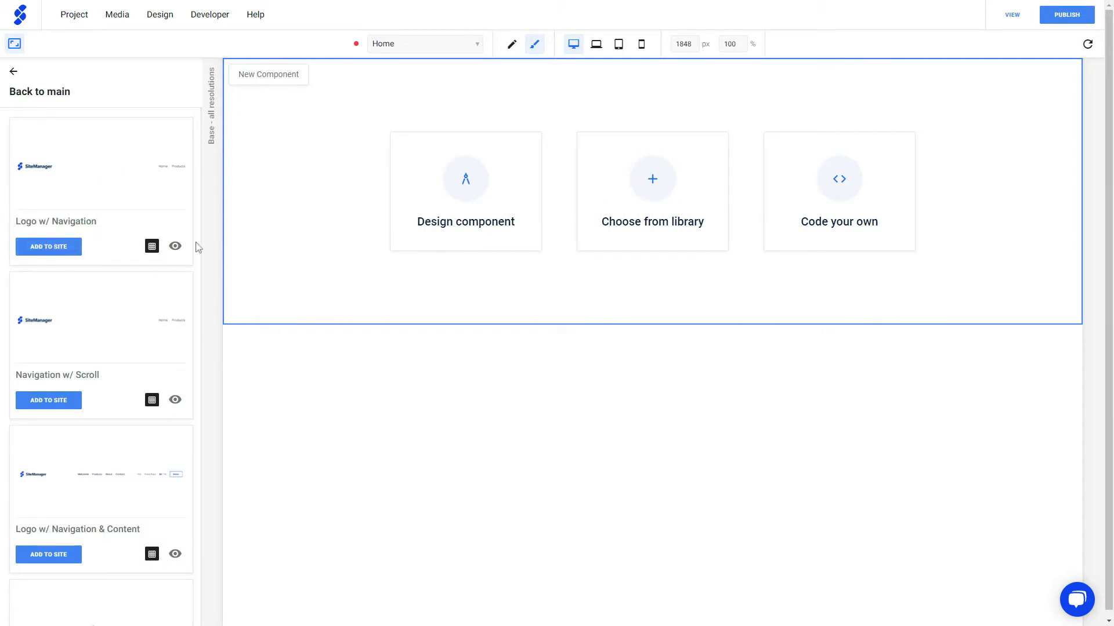
{"action": "left_click", "coordinate": [176, 246]}
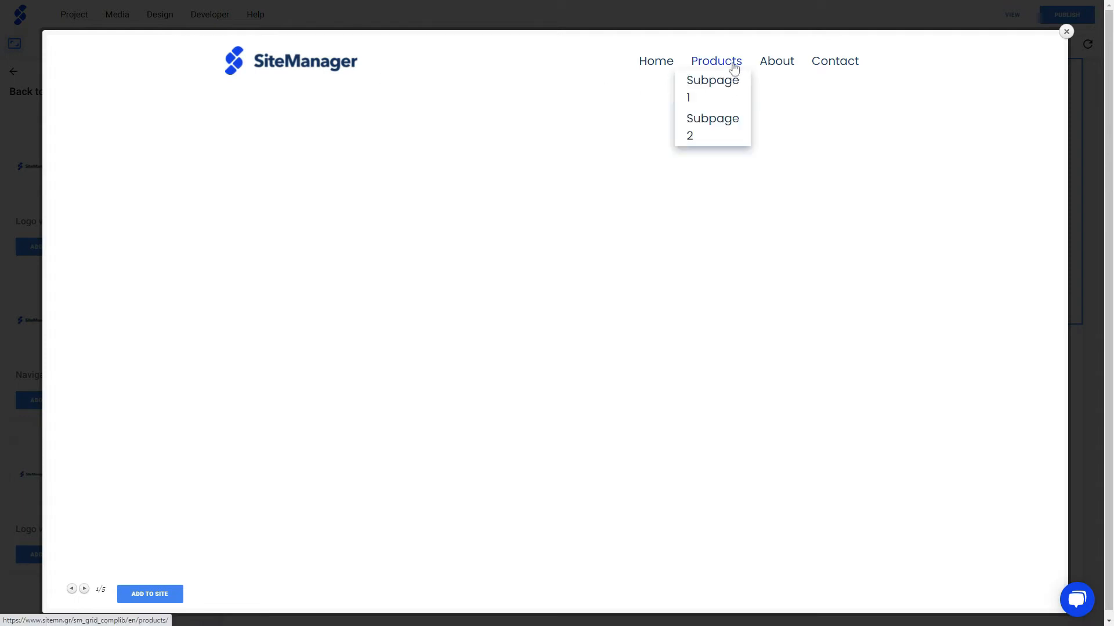
{"action": "left_click", "coordinate": [1066, 32]}
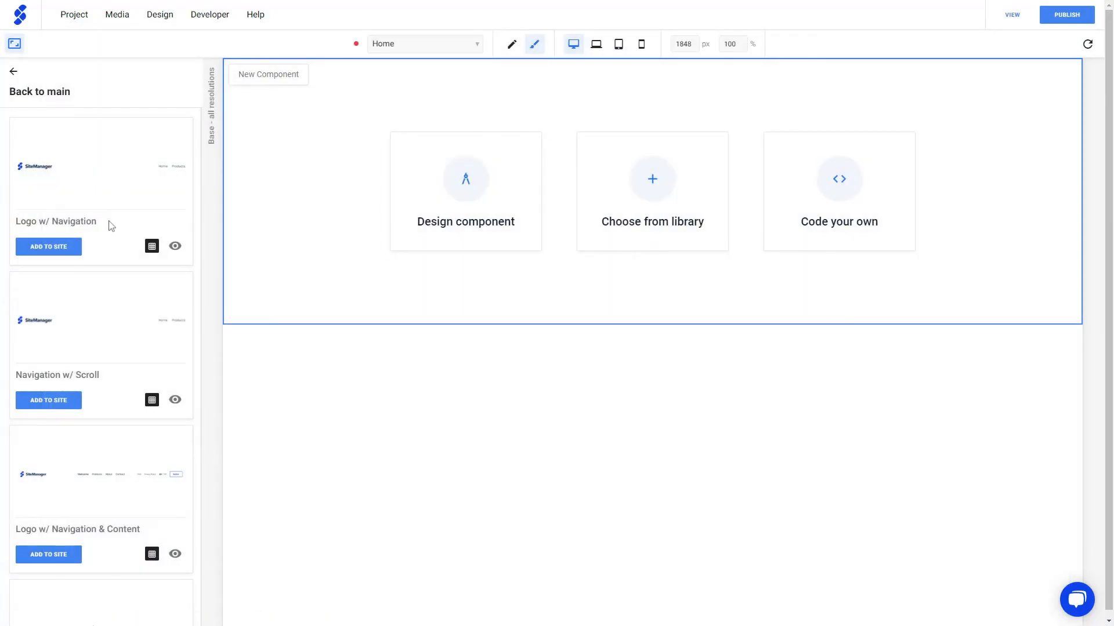
{"action": "left_click", "coordinate": [57, 249]}
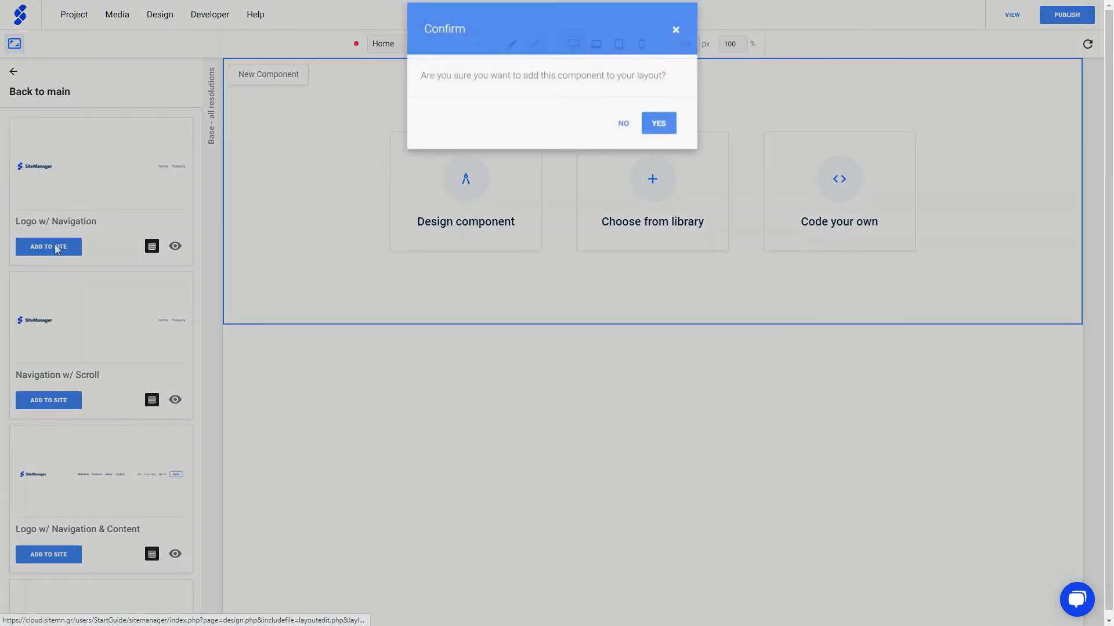
{"action": "left_click", "coordinate": [661, 132]}
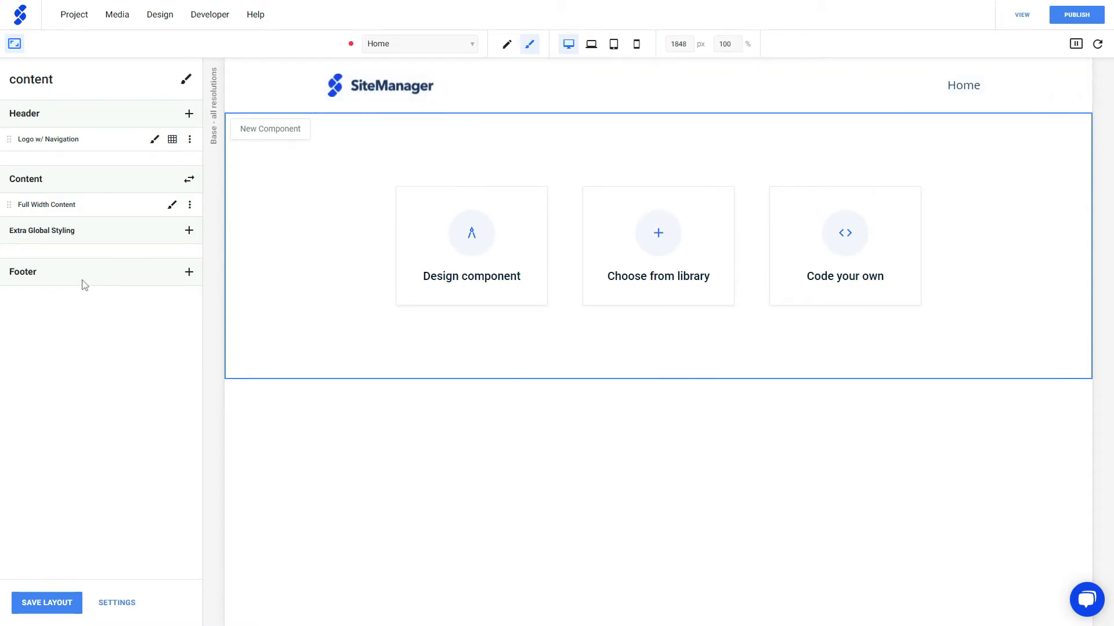
Step: Create a self-designed footer component named "My Footer"
{"action": "left_click", "coordinate": [188, 272]}
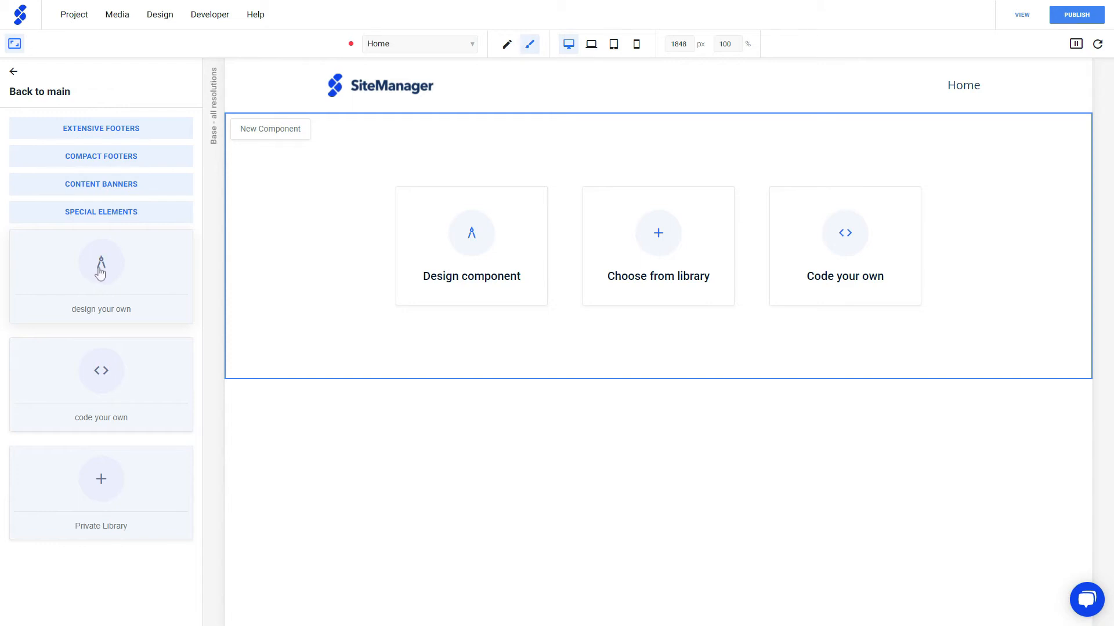
{"action": "left_click", "coordinate": [101, 270]}
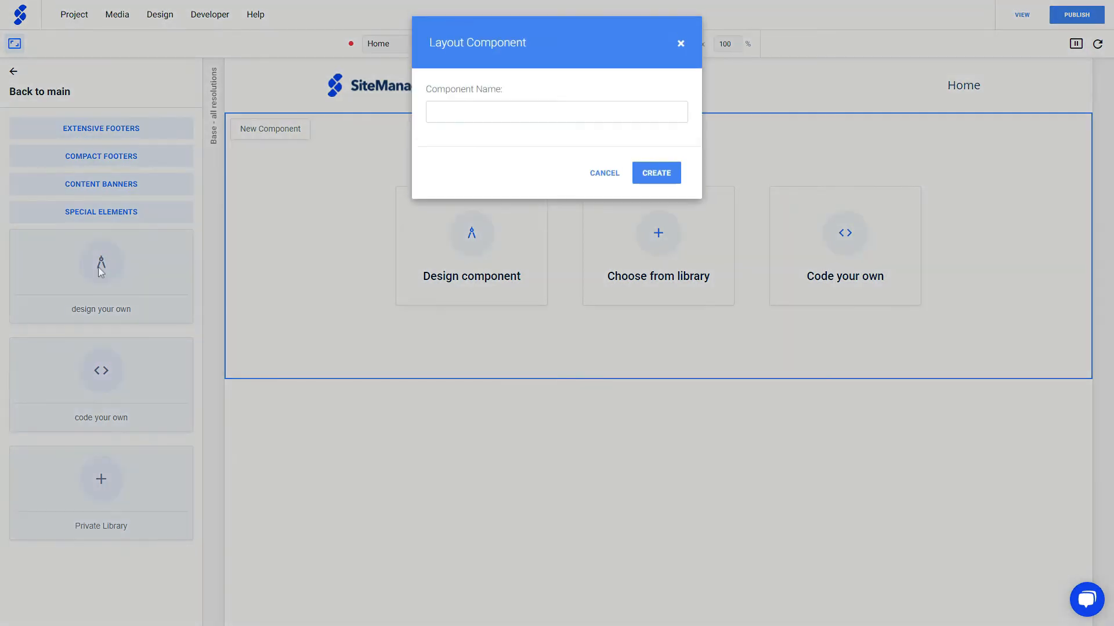
{"action": "left_click", "coordinate": [448, 116]}
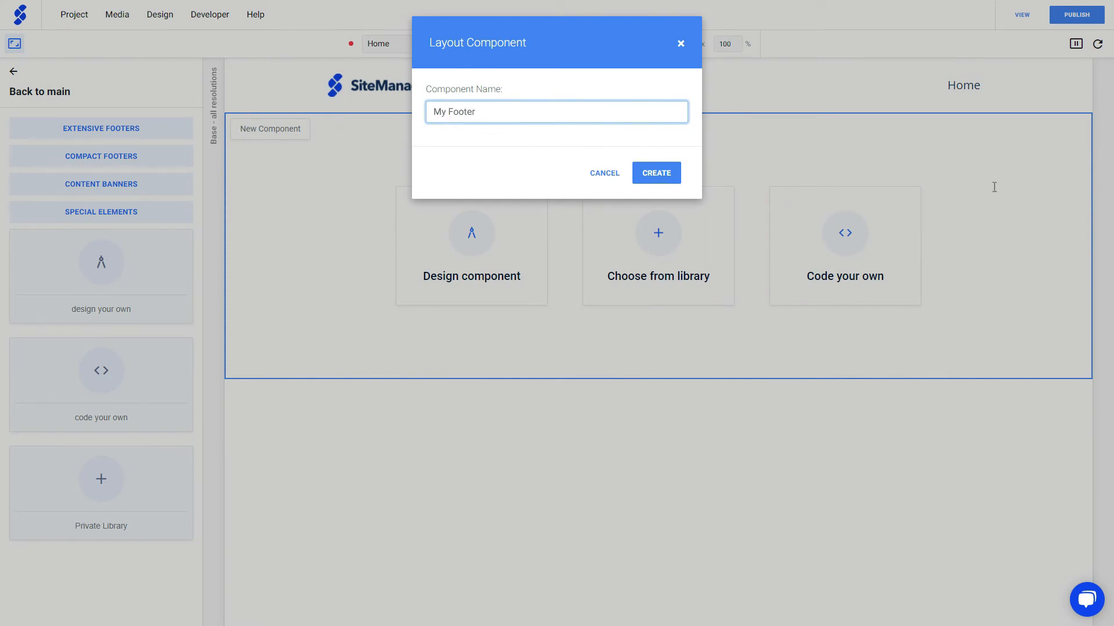
{"action": "left_click", "coordinate": [674, 174]}
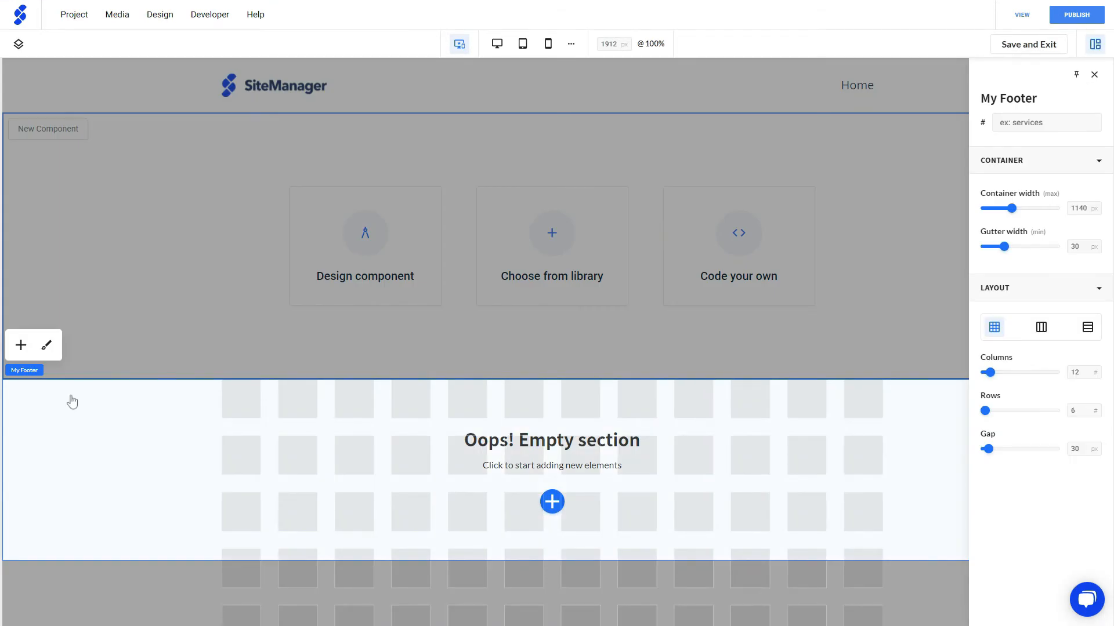
Step: Add a Default Text block to the My Footer section and change the section's layout from grid to rows
{"action": "left_click", "coordinate": [22, 346]}
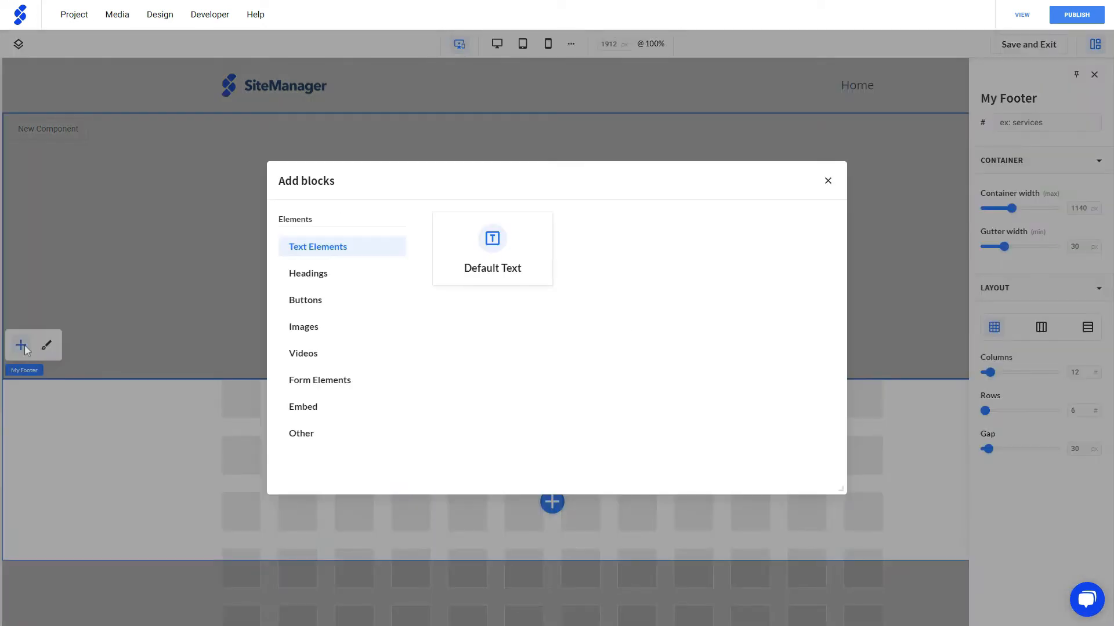
{"action": "left_click", "coordinate": [497, 245]}
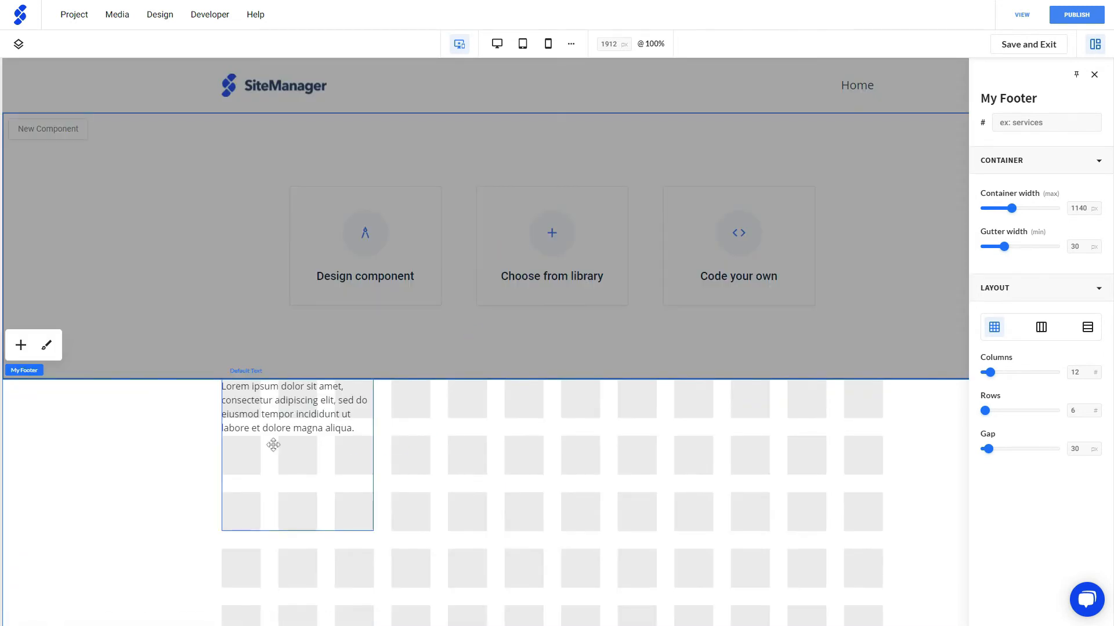
{"action": "mouse_move", "coordinate": [306, 453]}
{"action": "left_mouse_down"}
{"action": "mouse_move", "coordinate": [467, 478]}
{"action": "mouse_move", "coordinate": [308, 452]}
{"action": "left_mouse_up"}
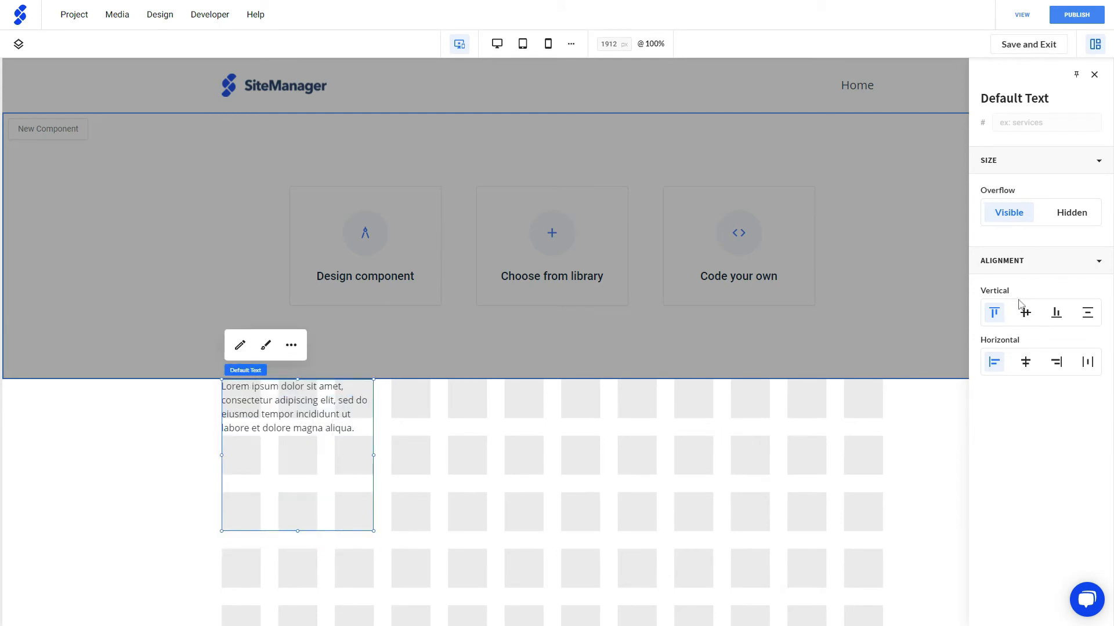
{"action": "left_click", "coordinate": [195, 451]}
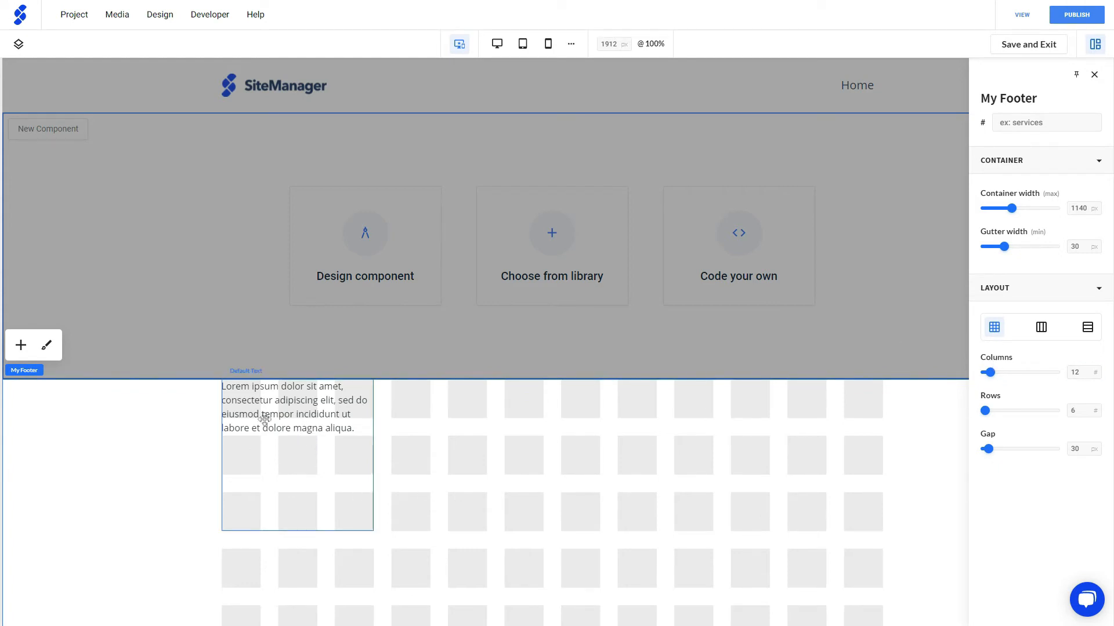
{"action": "left_click", "coordinate": [1089, 329]}
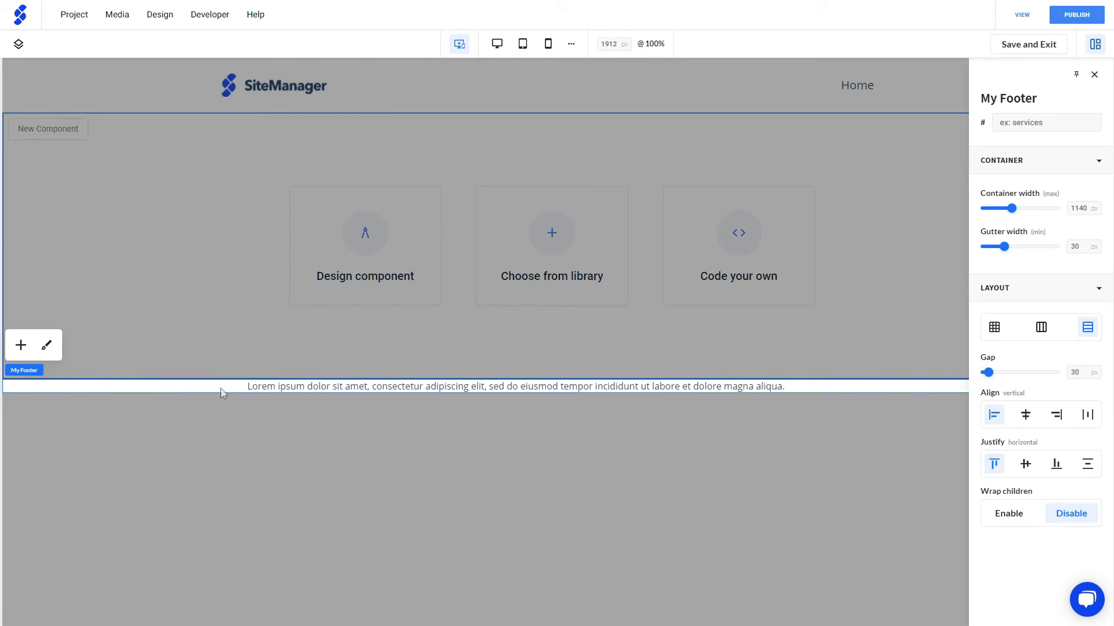
Step: Set the My Footer banner's top and bottom padding to 40 pixels each
{"action": "left_click", "coordinate": [47, 347]}
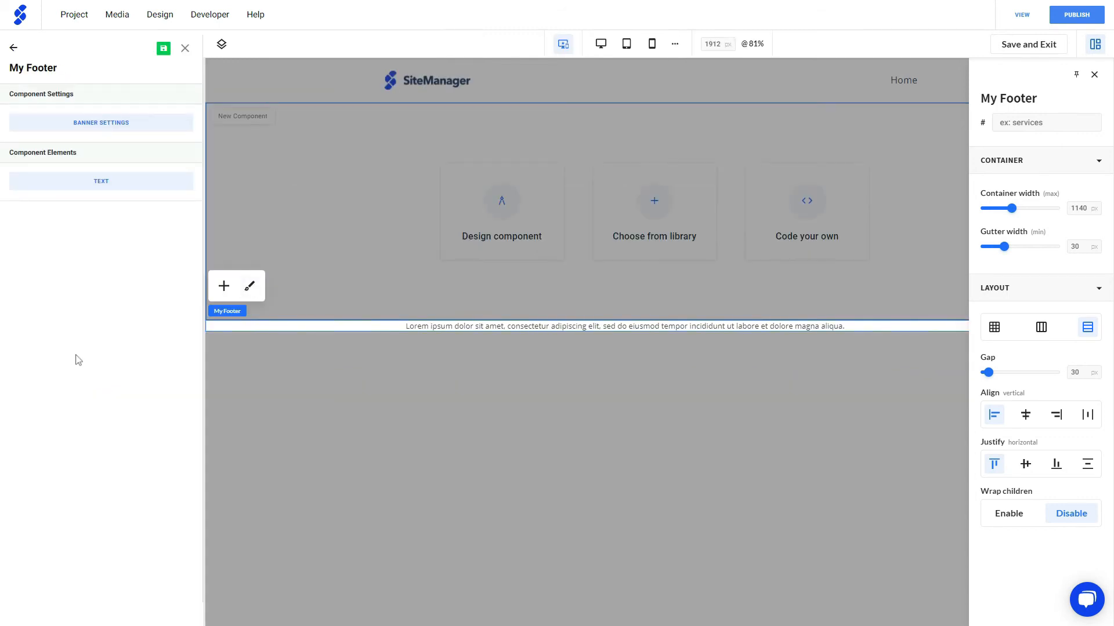
{"action": "left_click", "coordinate": [142, 125]}
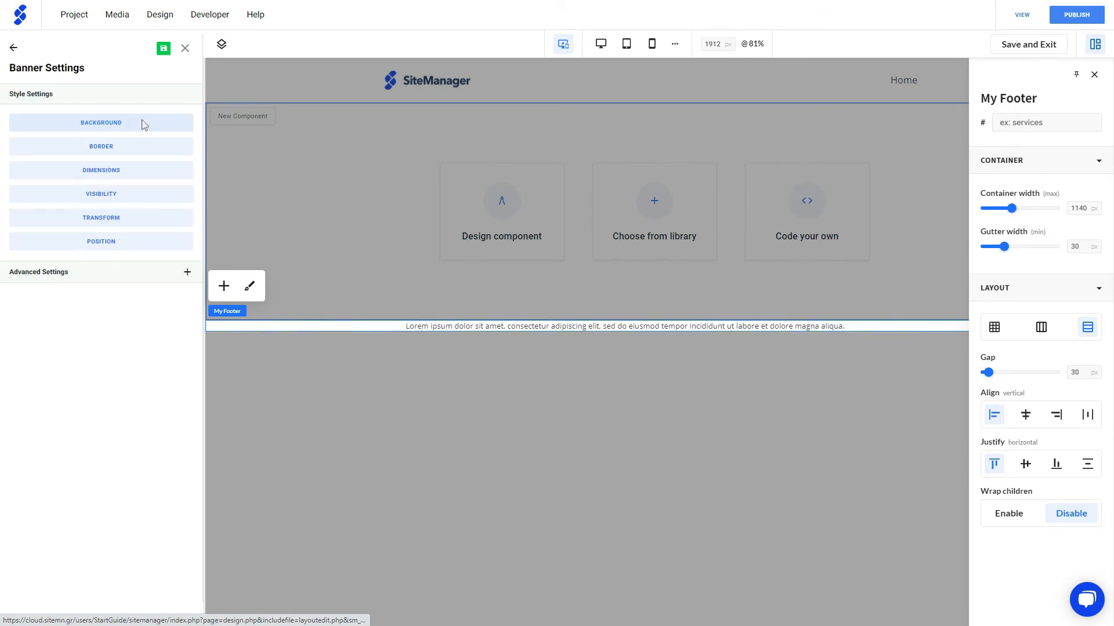
{"action": "left_click", "coordinate": [108, 170]}
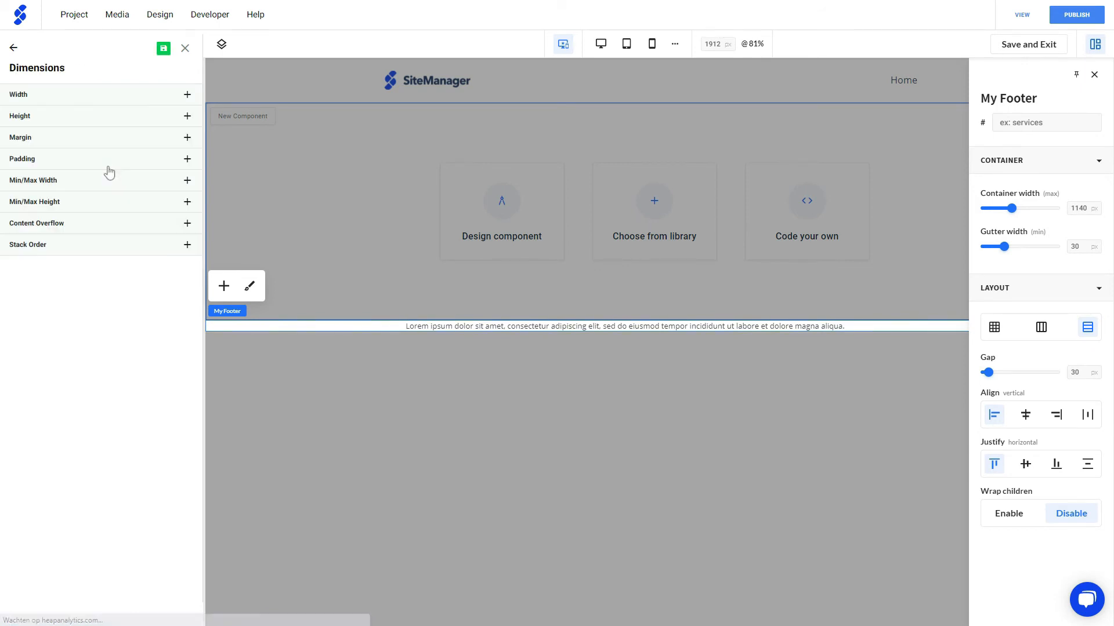
{"action": "left_click", "coordinate": [167, 165]}
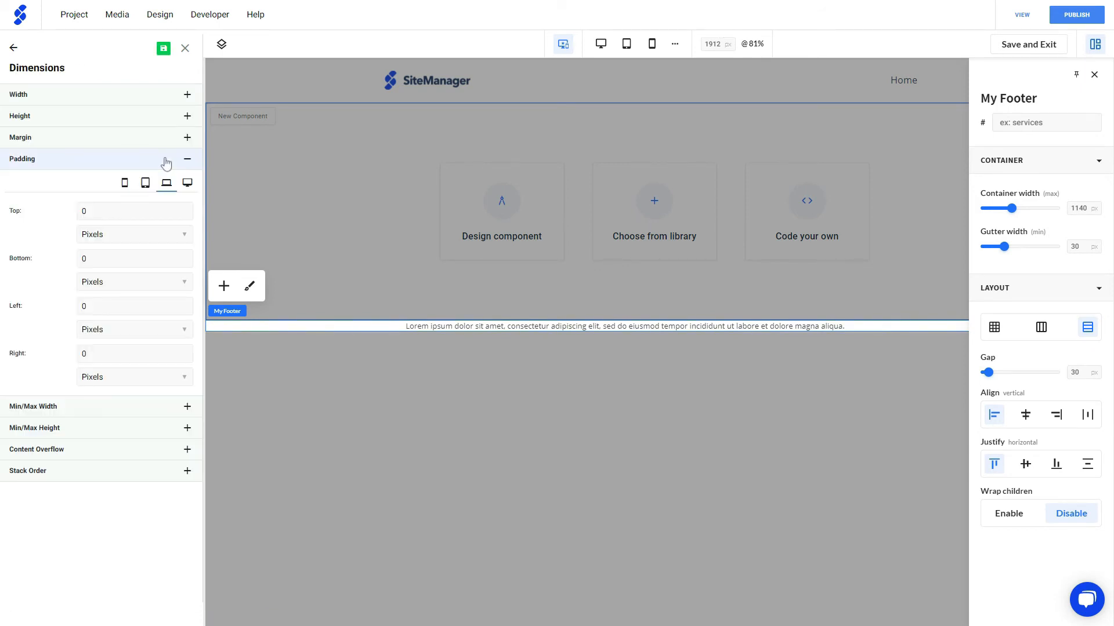
{"action": "left_click", "coordinate": [98, 209]}
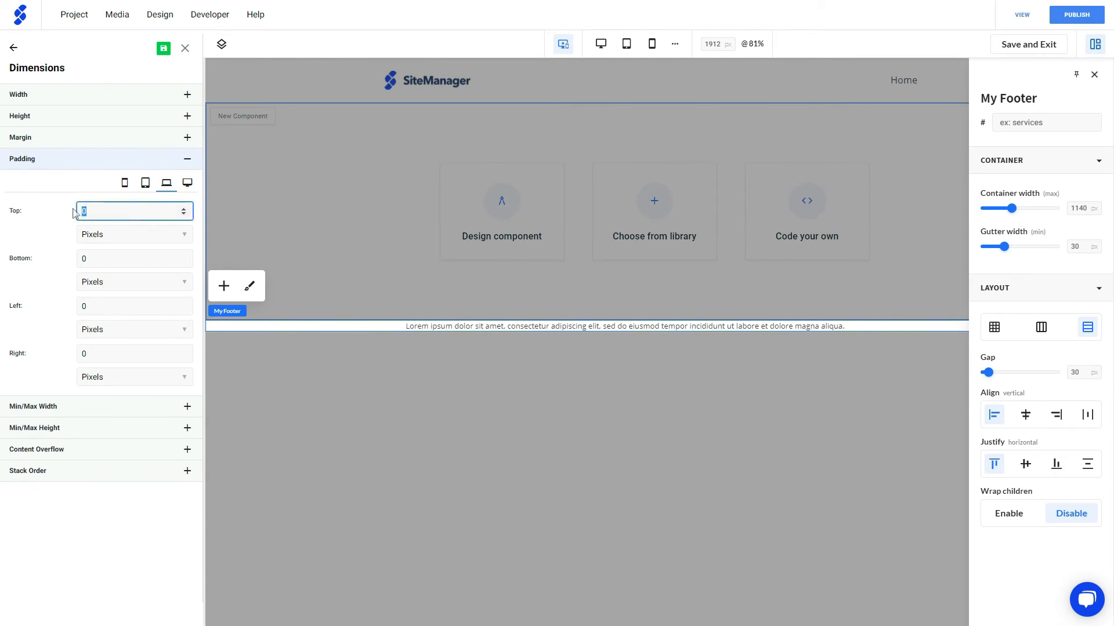
{"action": "type", "text": "40"}
{"action": "left_click", "coordinate": [95, 261]}
{"action": "type", "text": "40"}
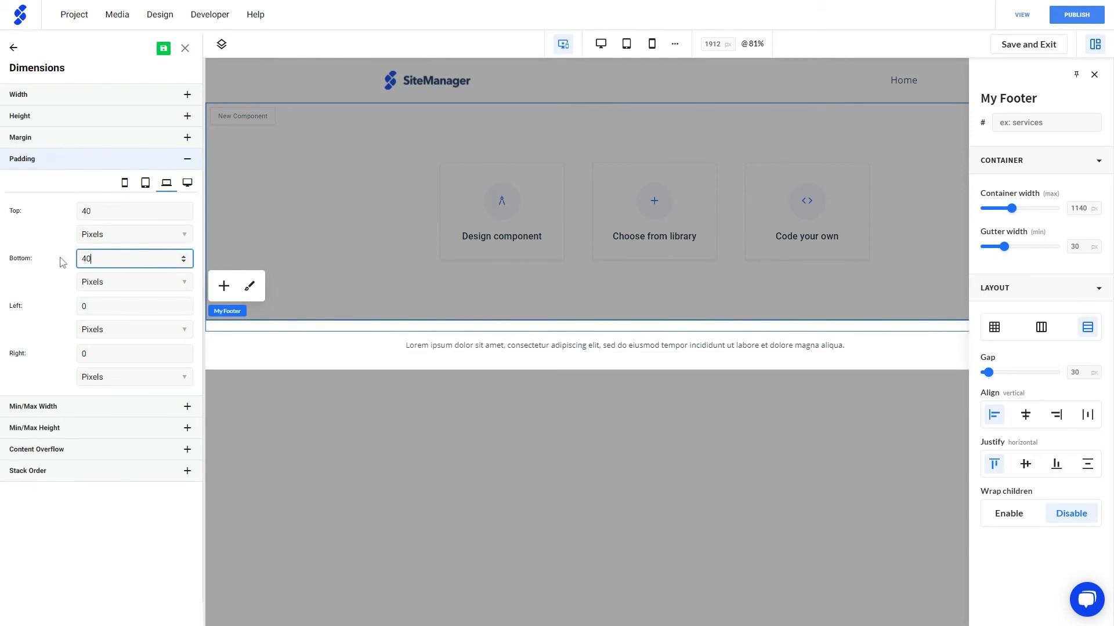
{"action": "left_click", "coordinate": [52, 245]}
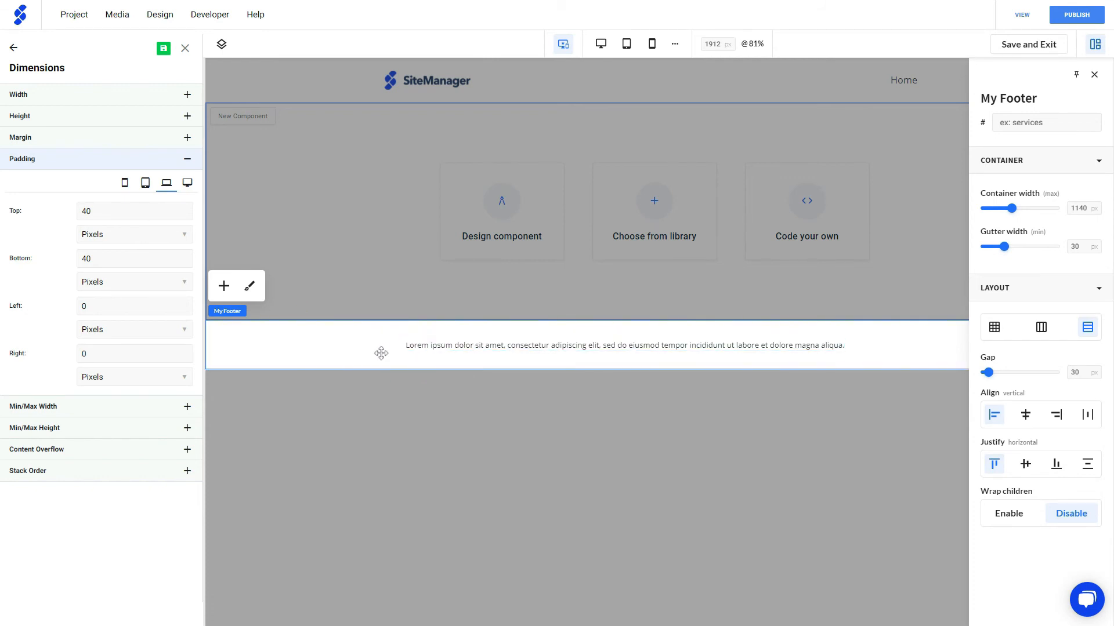
Step: Set the My Footer banner's background color to Color 2 from the color palette
{"action": "left_click", "coordinate": [13, 47]}
{"action": "left_click", "coordinate": [79, 123]}
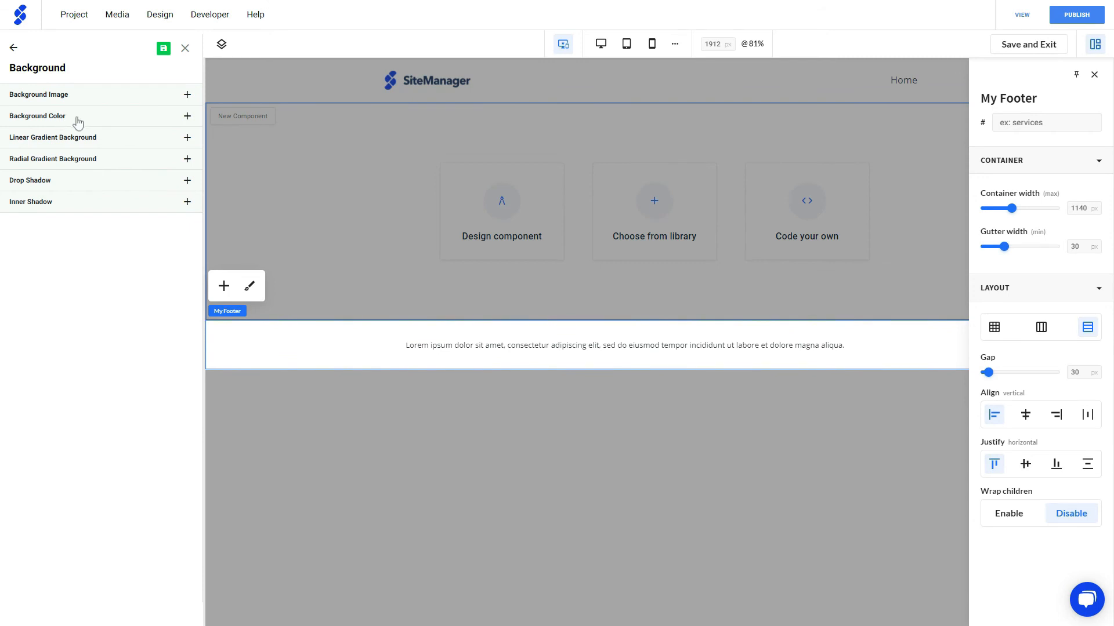
{"action": "left_click", "coordinate": [123, 119]}
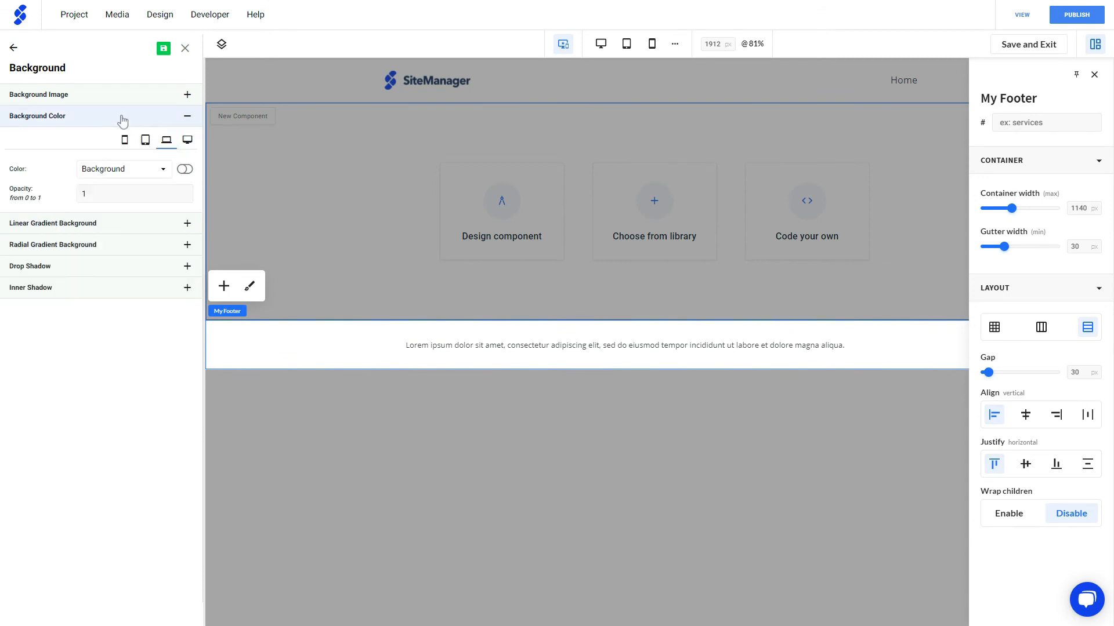
{"action": "left_click", "coordinate": [114, 172]}
{"action": "scroll", "coordinate": [125, 232], "scroll_direction": "up", "scroll_amount": 2}
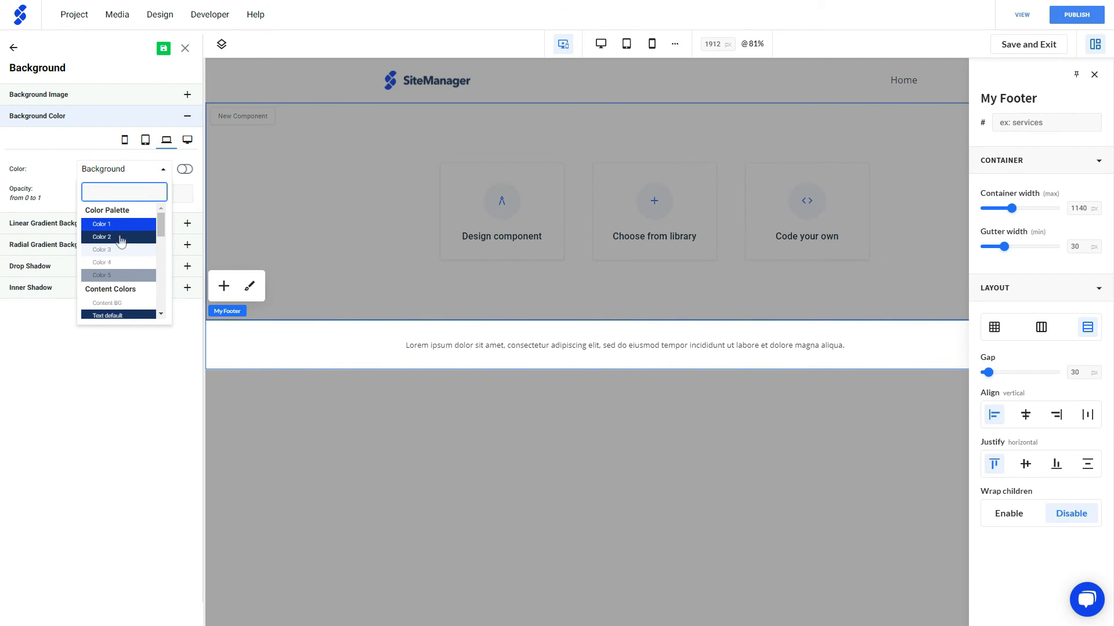
{"action": "left_click", "coordinate": [121, 238]}
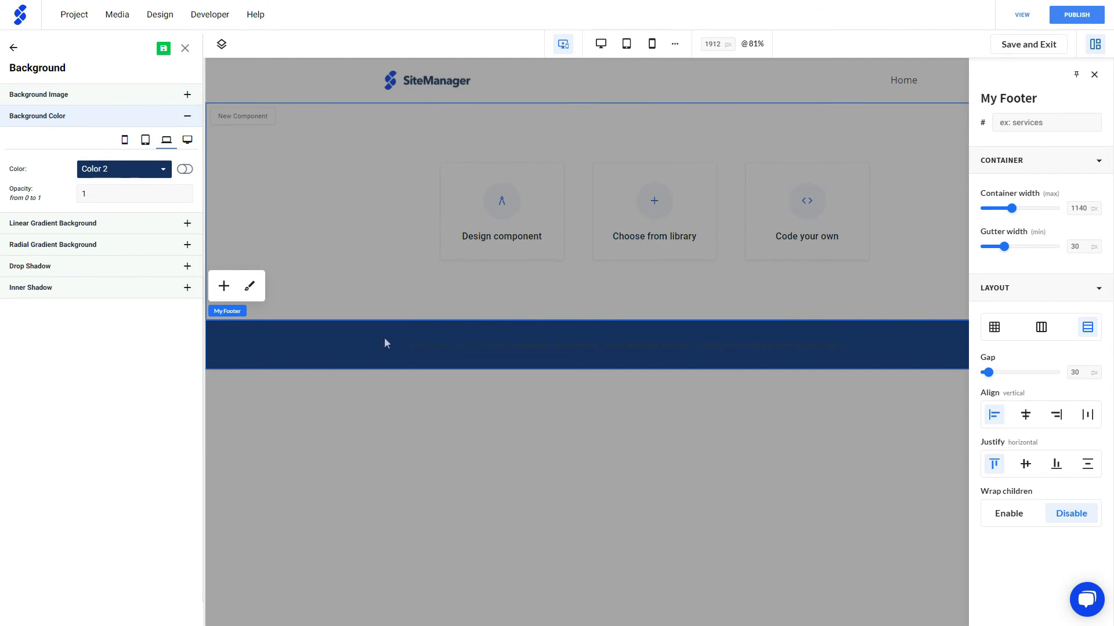
Step: Set the footer Default Text's font color to Text Color 3 and close the style settings
{"action": "left_click", "coordinate": [419, 347]}
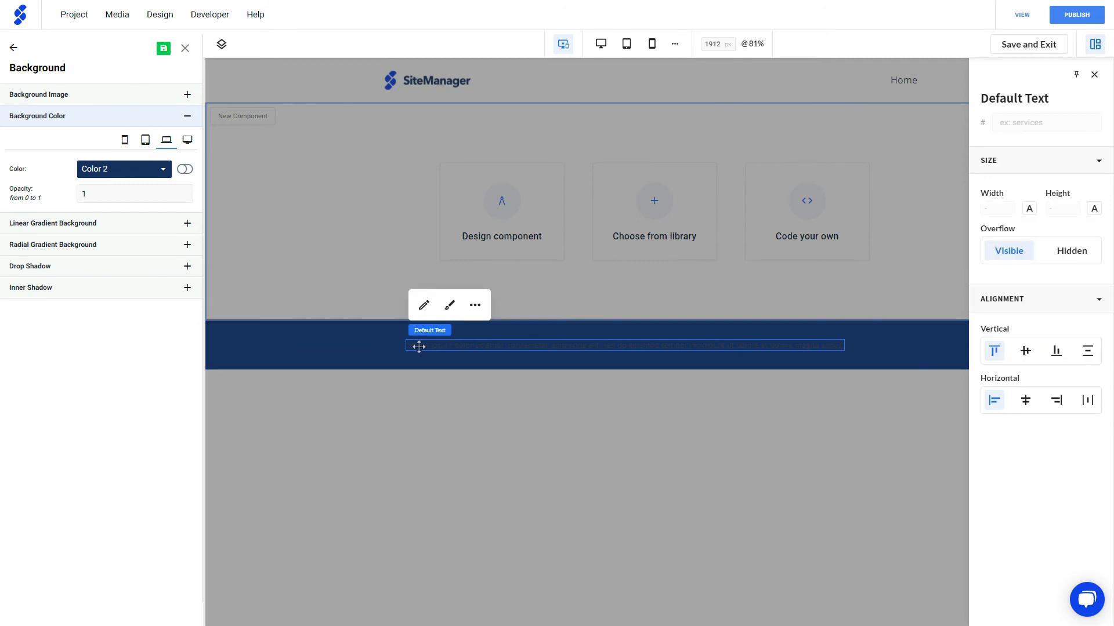
{"action": "left_click", "coordinate": [451, 307]}
{"action": "left_click", "coordinate": [105, 123]}
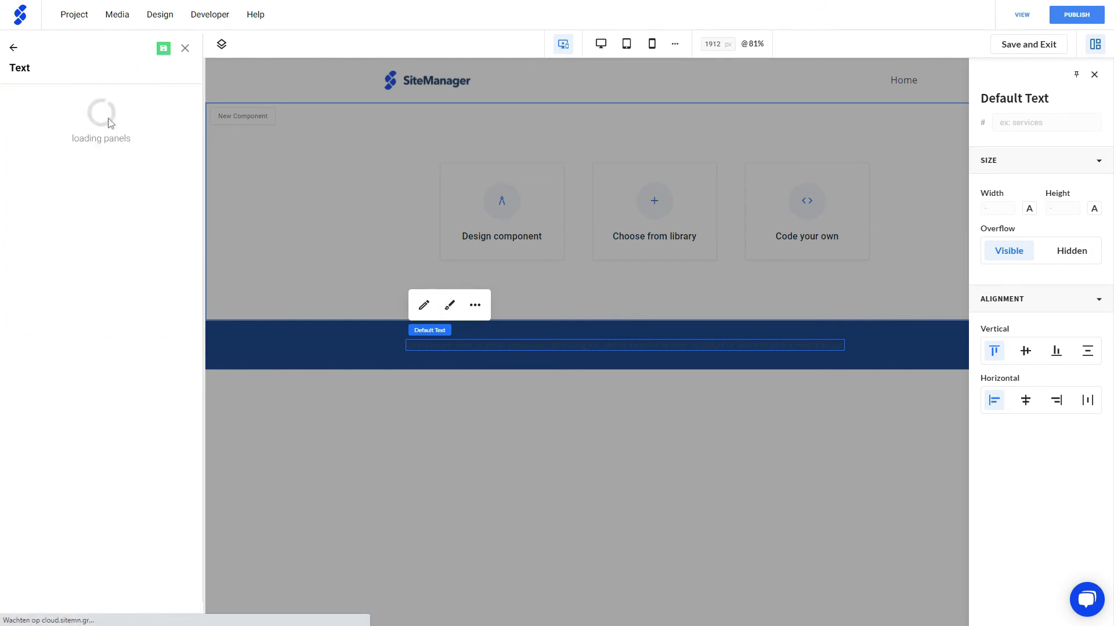
{"action": "left_click", "coordinate": [99, 184]}
{"action": "left_click", "coordinate": [106, 235]}
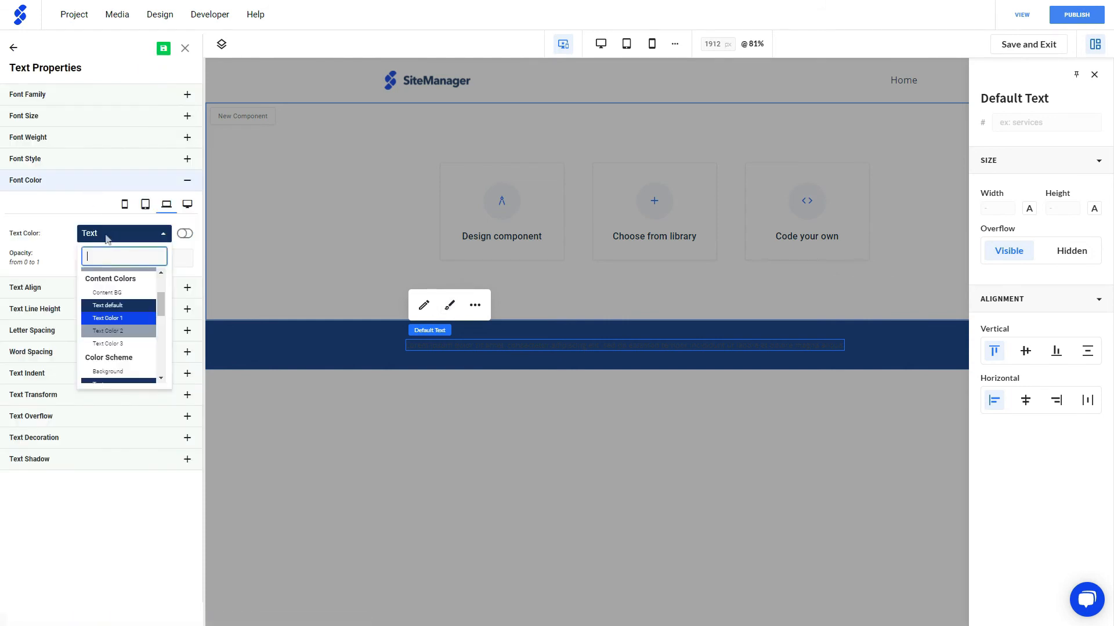
{"action": "scroll", "coordinate": [113, 348], "scroll_direction": "down", "scroll_amount": 3}
{"action": "scroll", "coordinate": [113, 348], "scroll_direction": "up", "scroll_amount": 3}
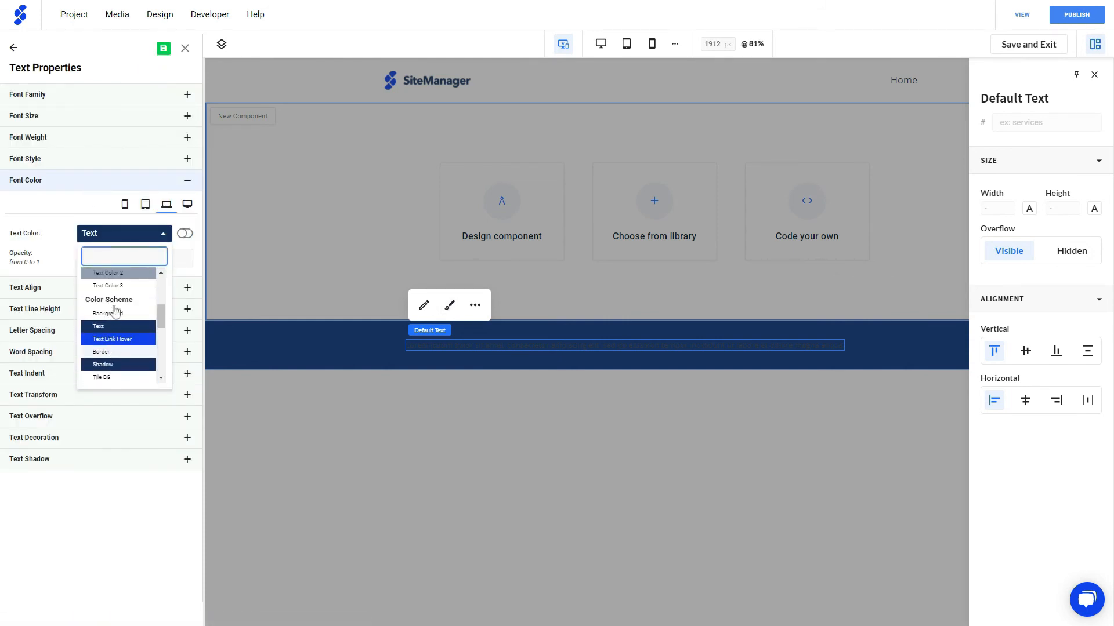
{"action": "left_click", "coordinate": [117, 292]}
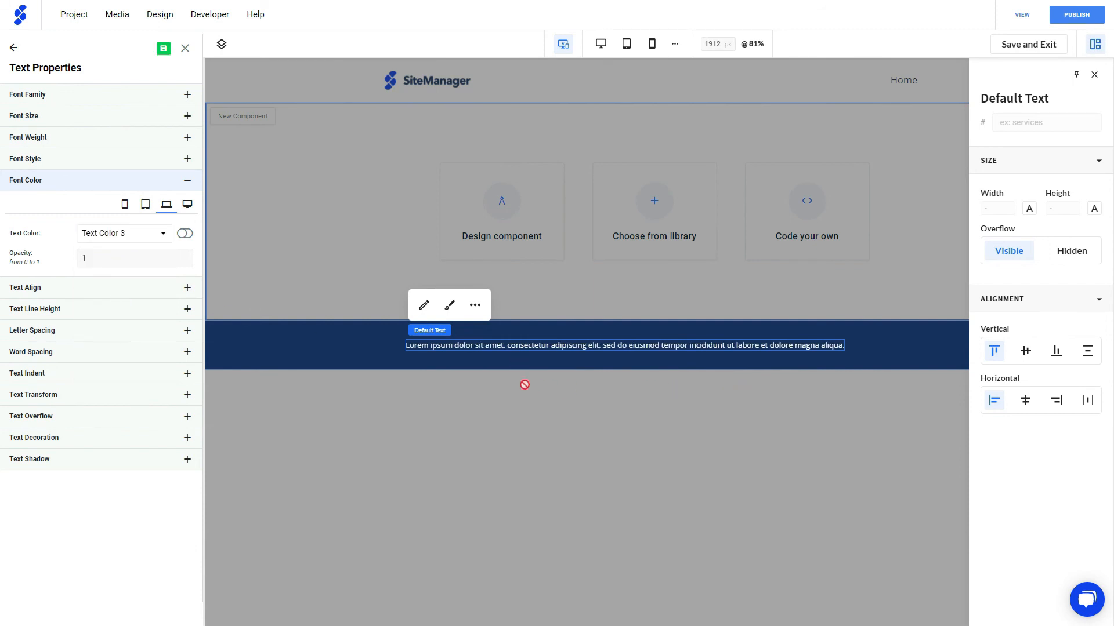
{"action": "left_click", "coordinate": [185, 49]}
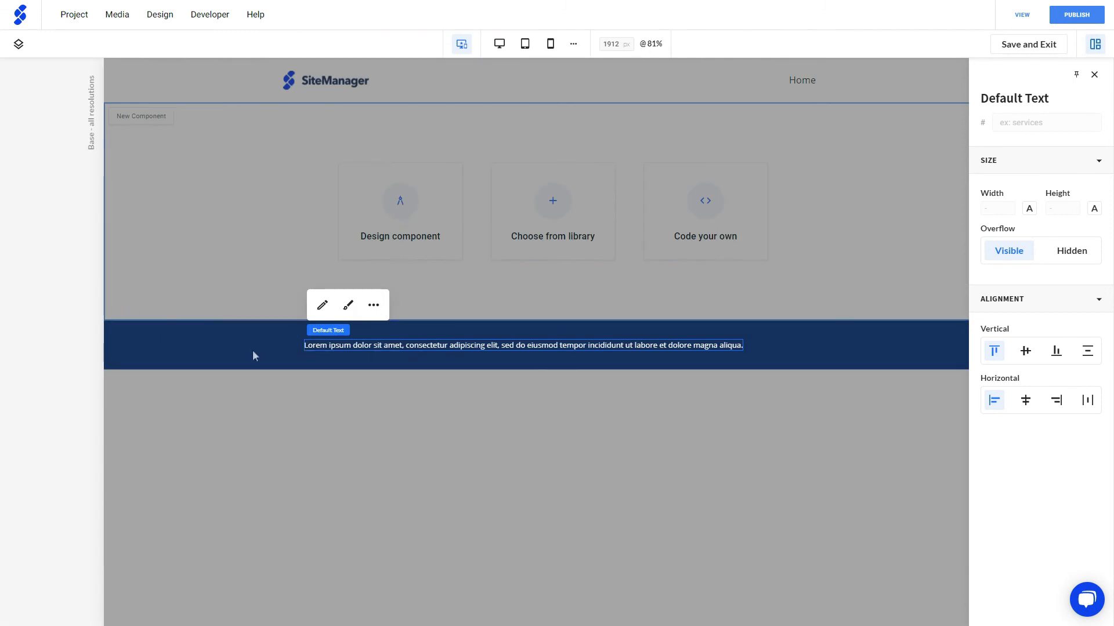
Step: Replace the footer Default Text's placeholder with "Copyright - all rights reserved.", save the content and return to the component designer
{"action": "left_click", "coordinate": [459, 51]}
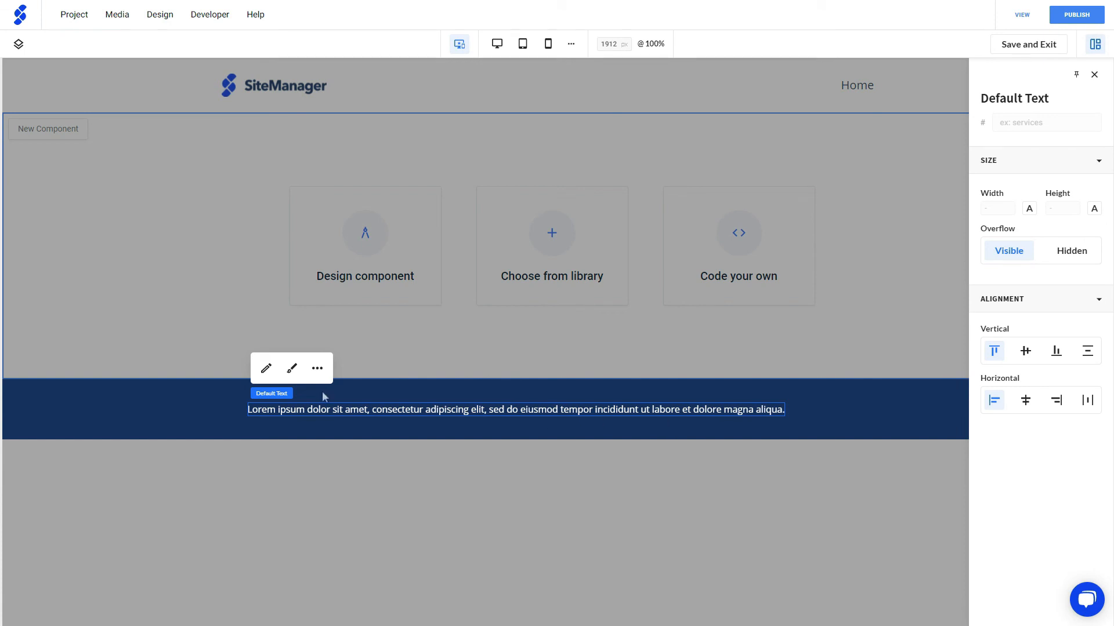
{"action": "left_click", "coordinate": [266, 369]}
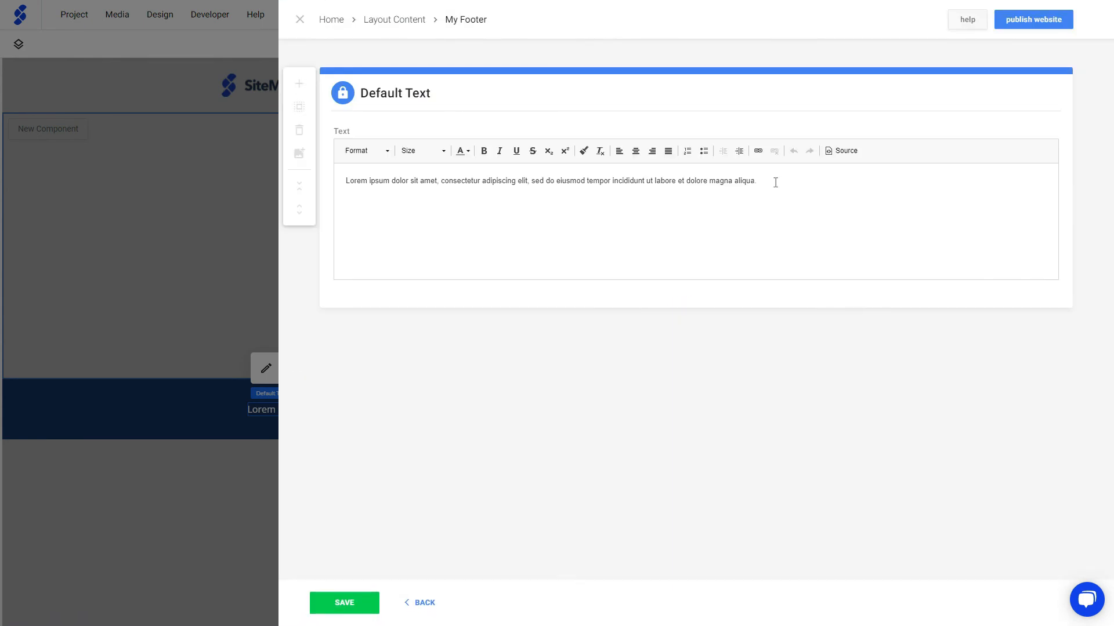
{"action": "left_click_drag", "start_coordinate": [774, 183], "coordinate": [274, 182]}
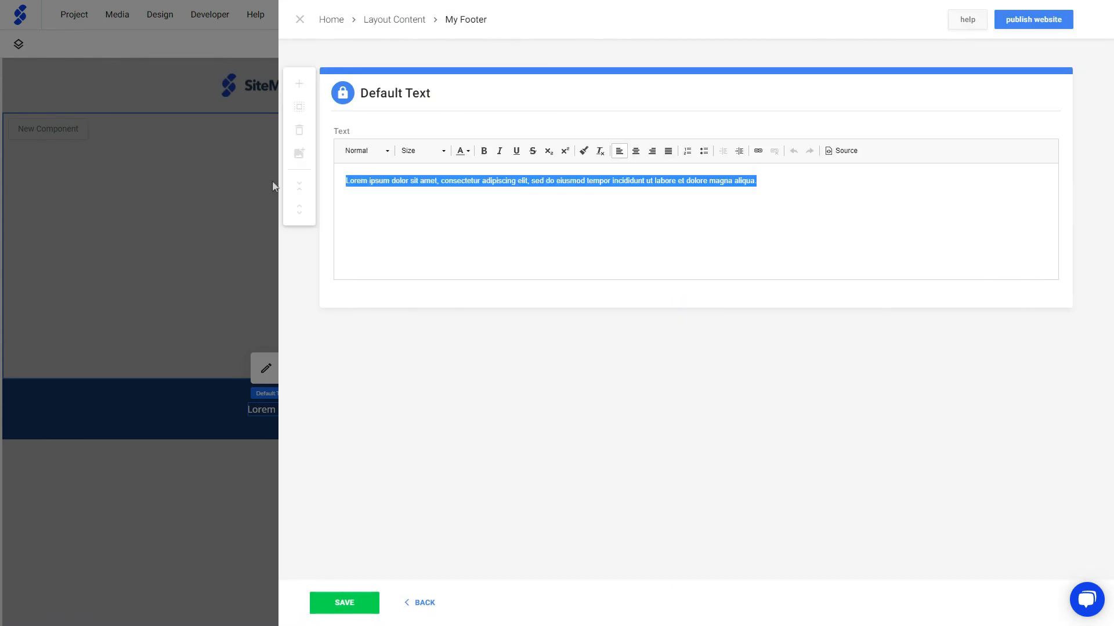
{"action": "type", "text": "C"}
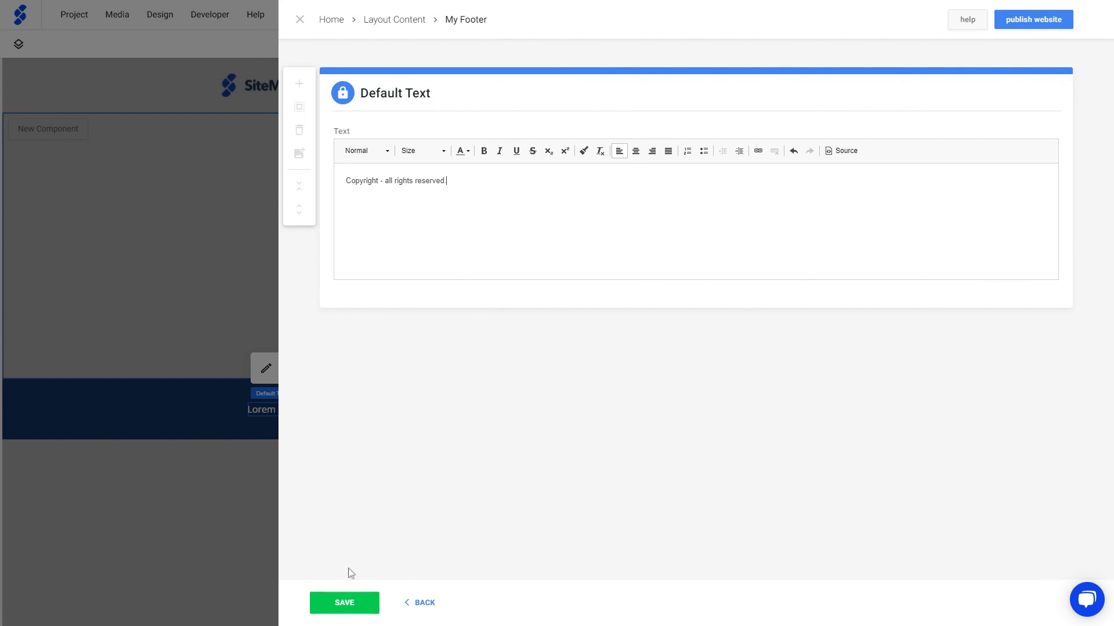
{"action": "left_click", "coordinate": [356, 603]}
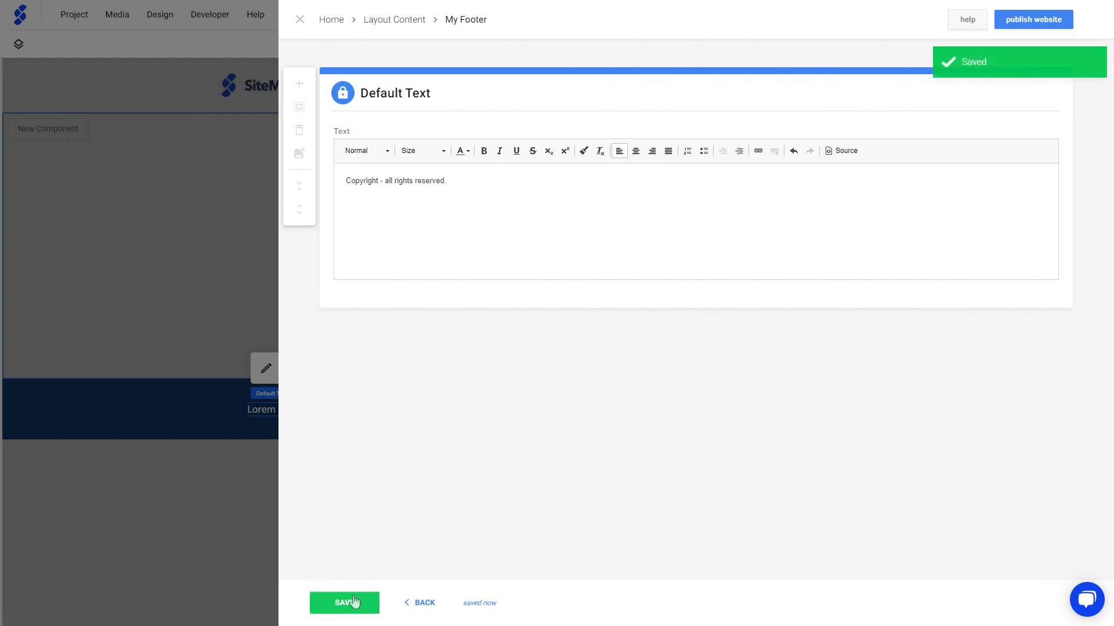
{"action": "left_click", "coordinate": [418, 603]}
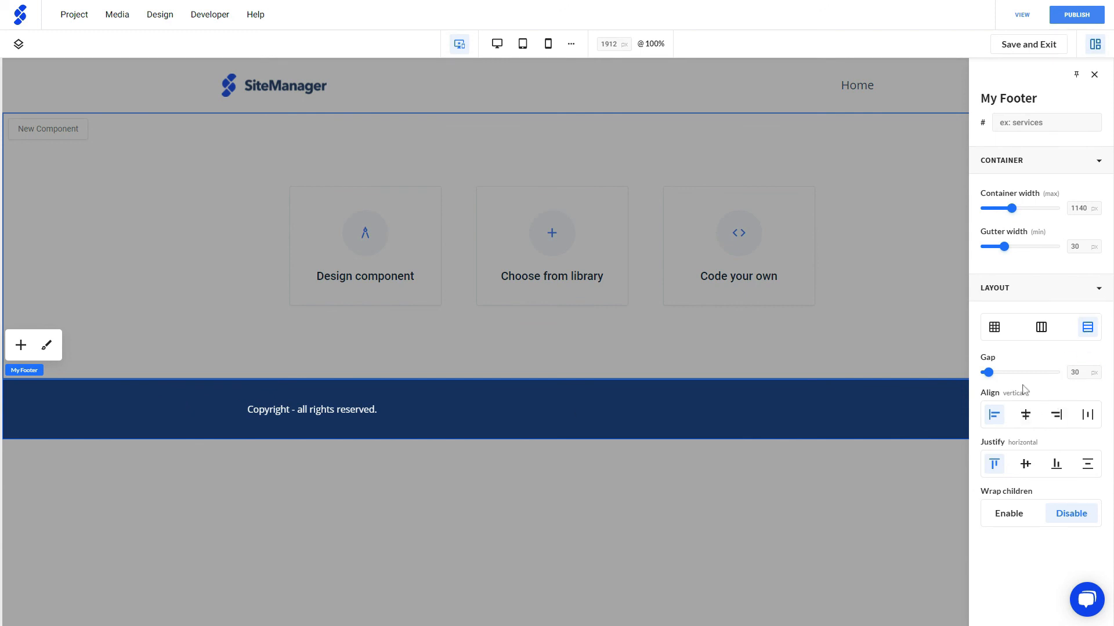
Step: Center the My Footer section's contents using its Align setting, then save the component and exit to the layout editor
{"action": "left_click", "coordinate": [1027, 415]}
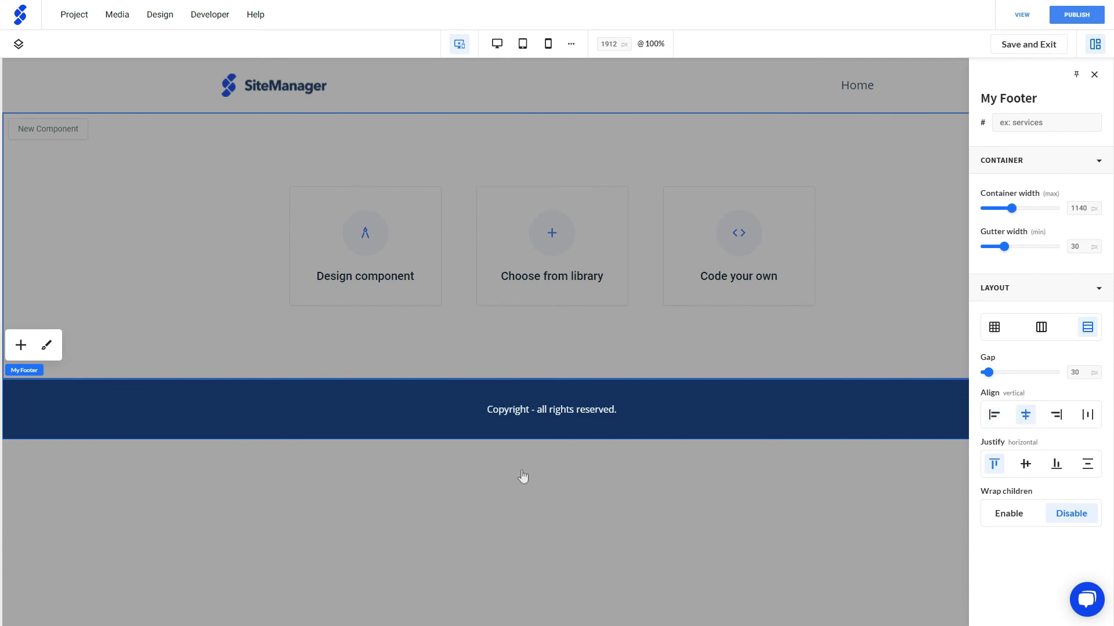
{"action": "left_click", "coordinate": [1037, 48]}
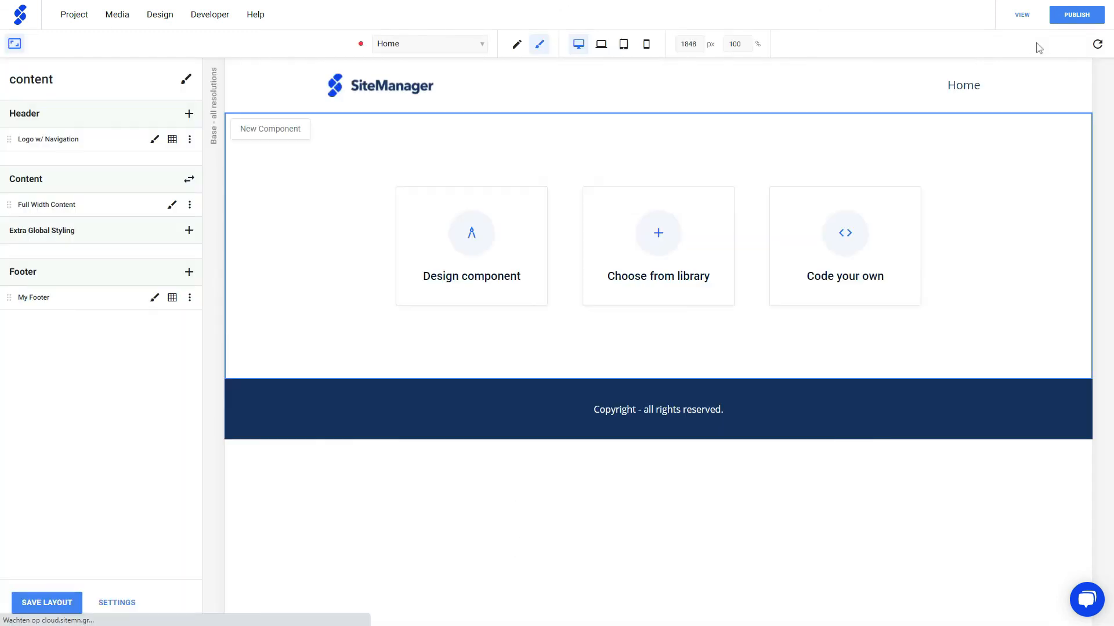